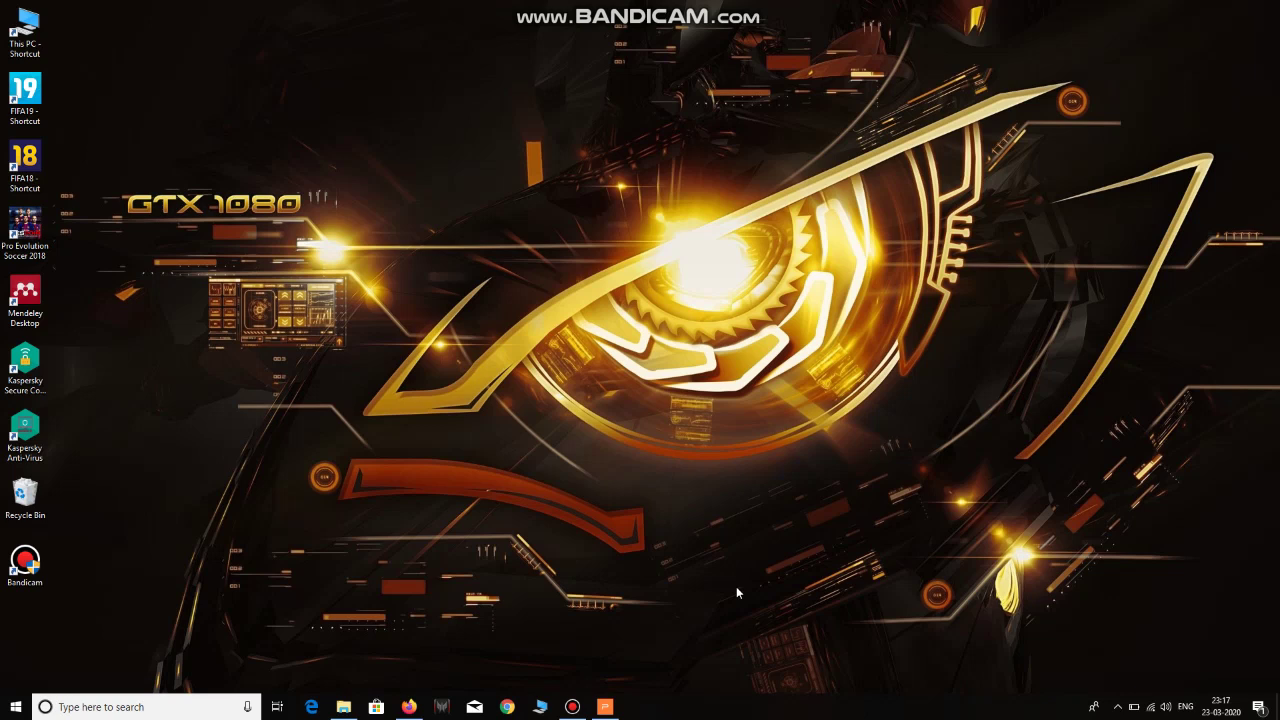
# - Switch to Firefox, view the Bandicam download page reached from the Google search results, and minimize the browser
pyautogui.click(408, 708)
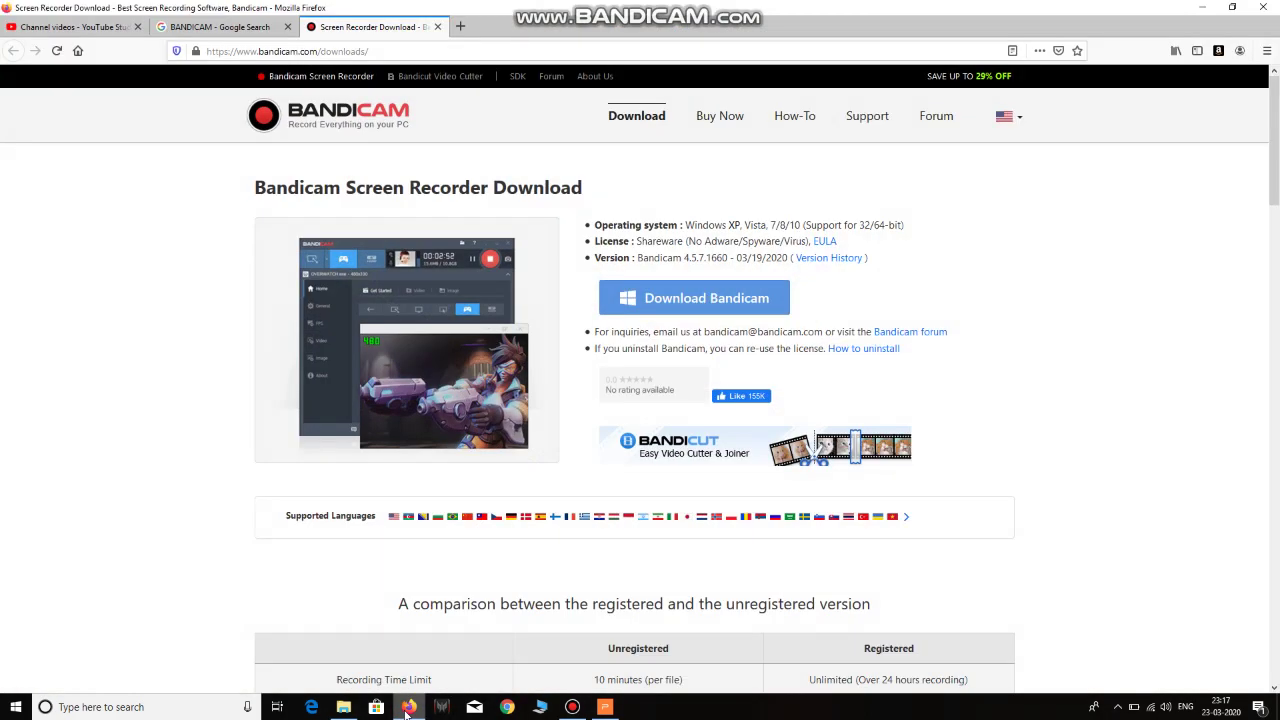
pyautogui.click(222, 27)
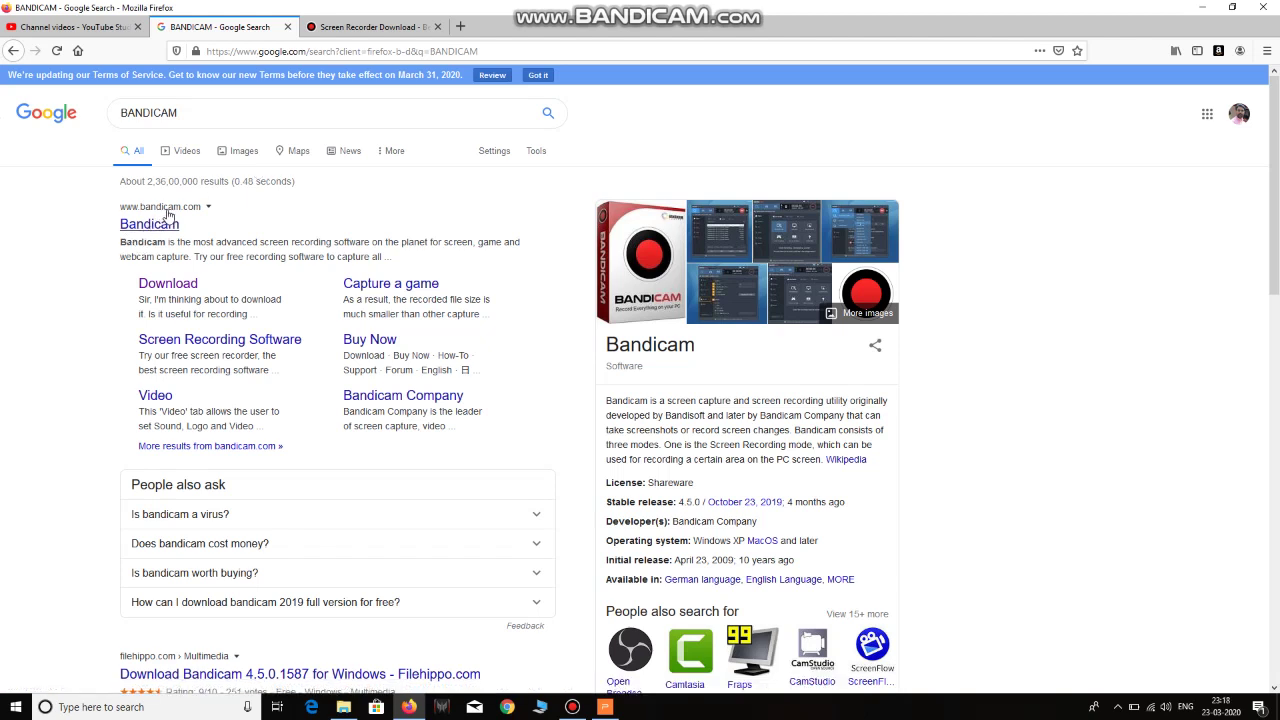
pyautogui.click(168, 284)
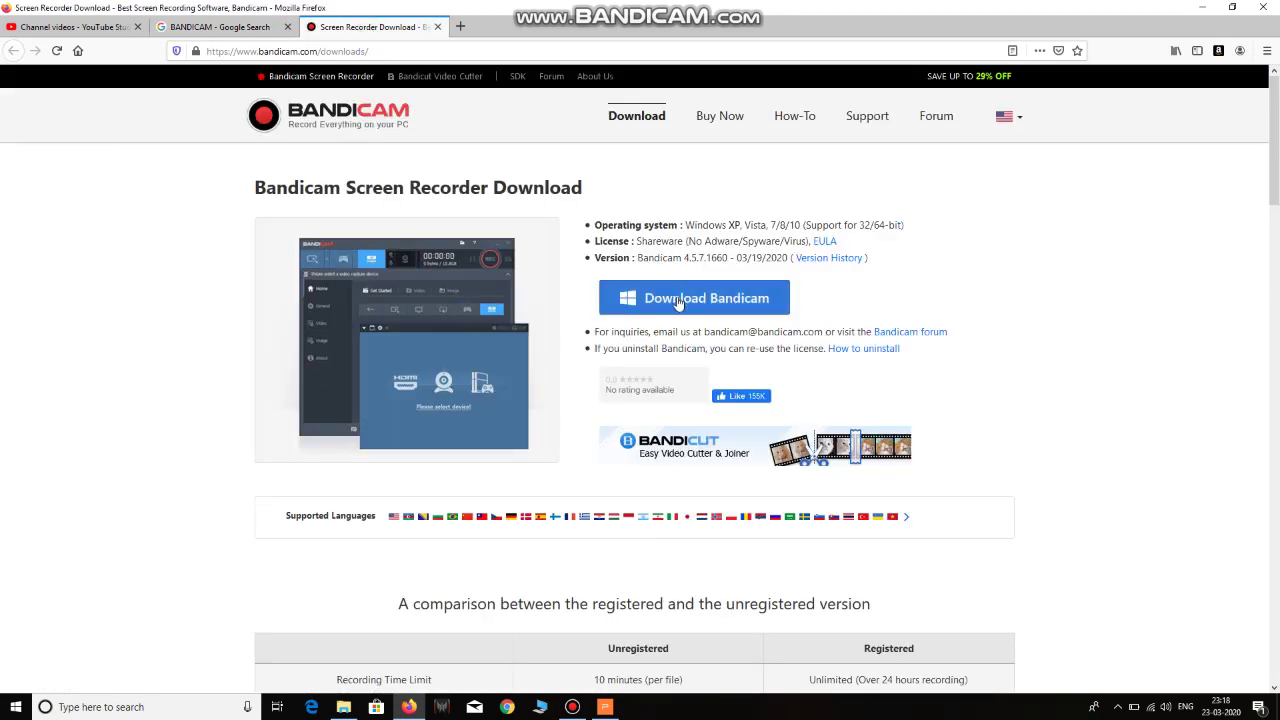
pyautogui.click(648, 299)
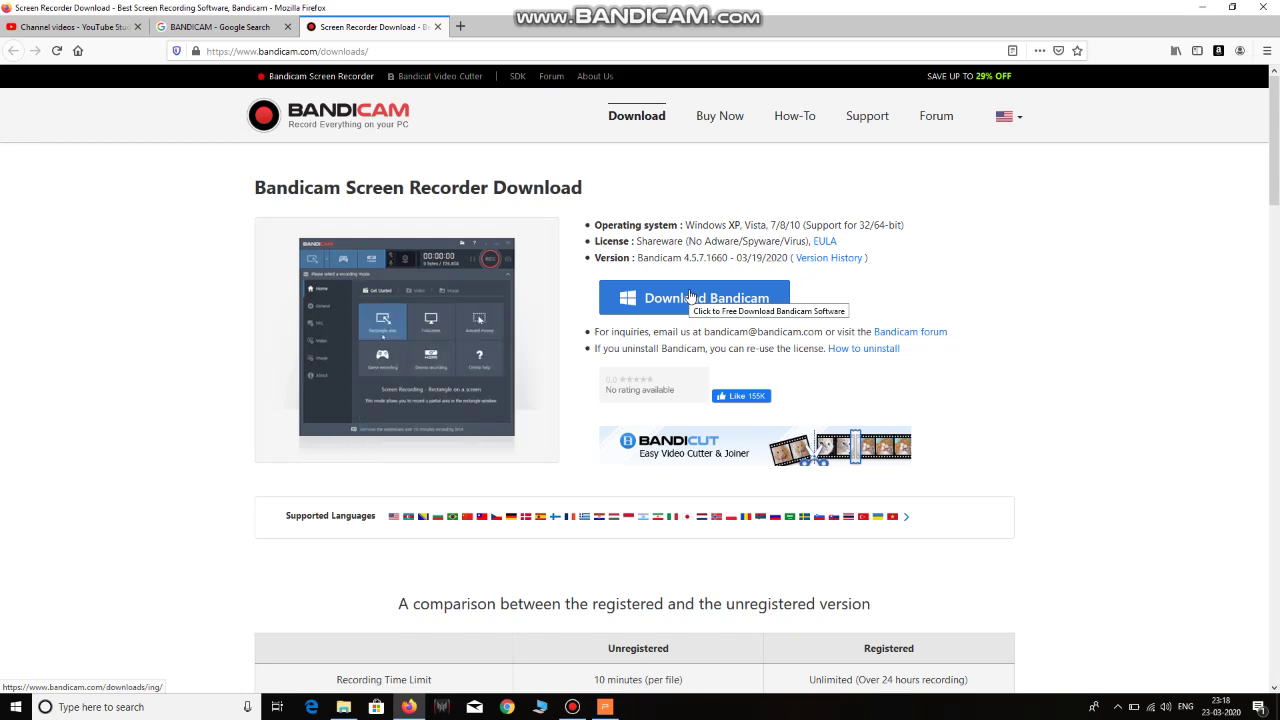
pyautogui.click(1199, 10)
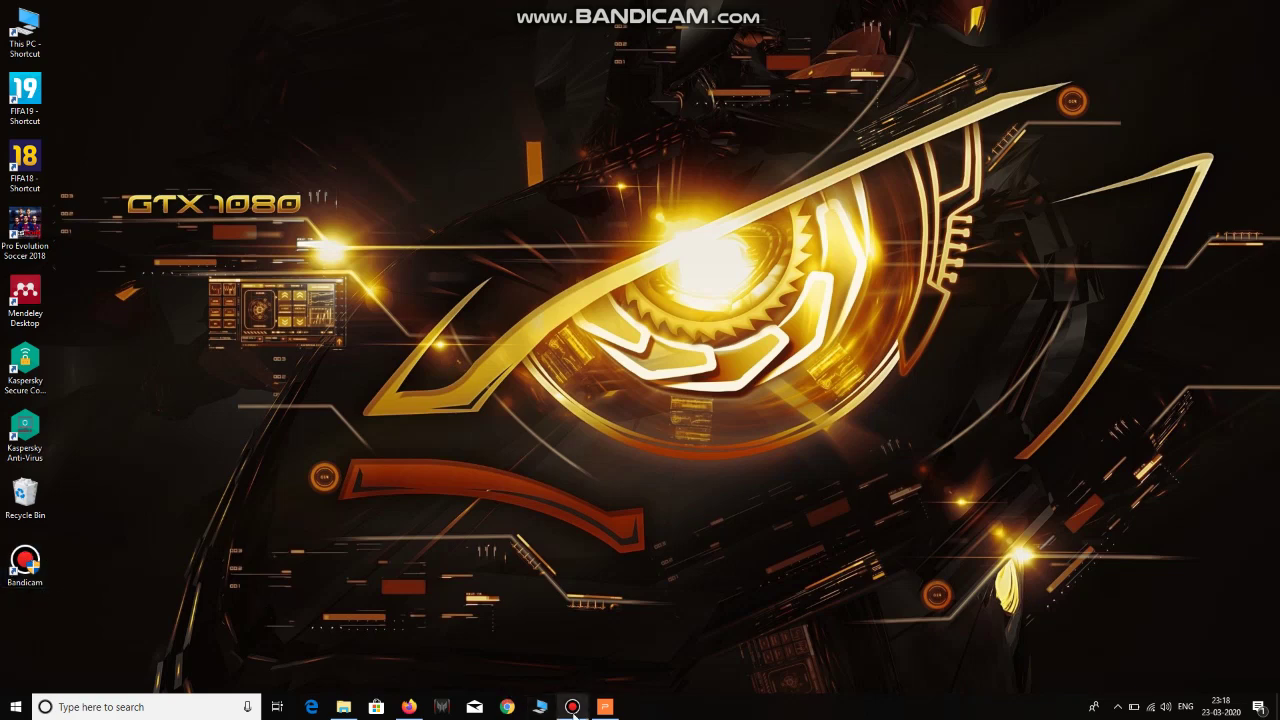
# - Switch to Bandicam and view the available screen recording modes without changing the current one
pyautogui.click(572, 707)
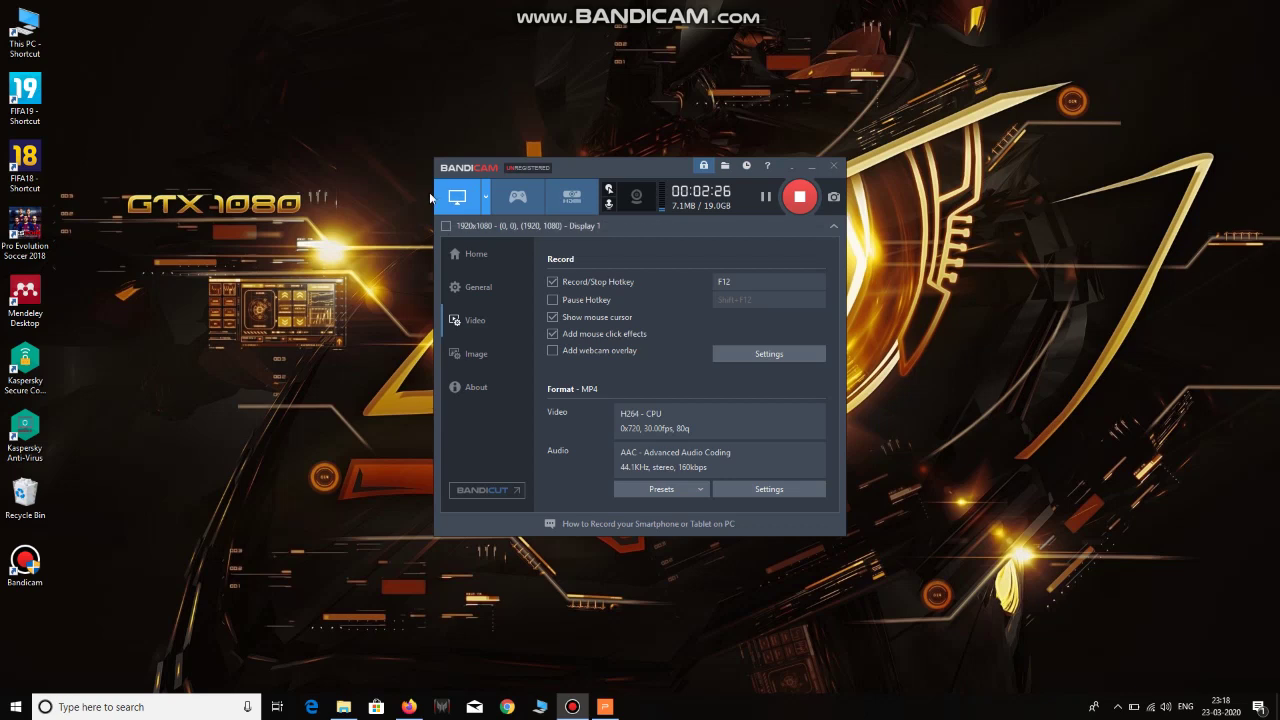
pyautogui.click(485, 207)
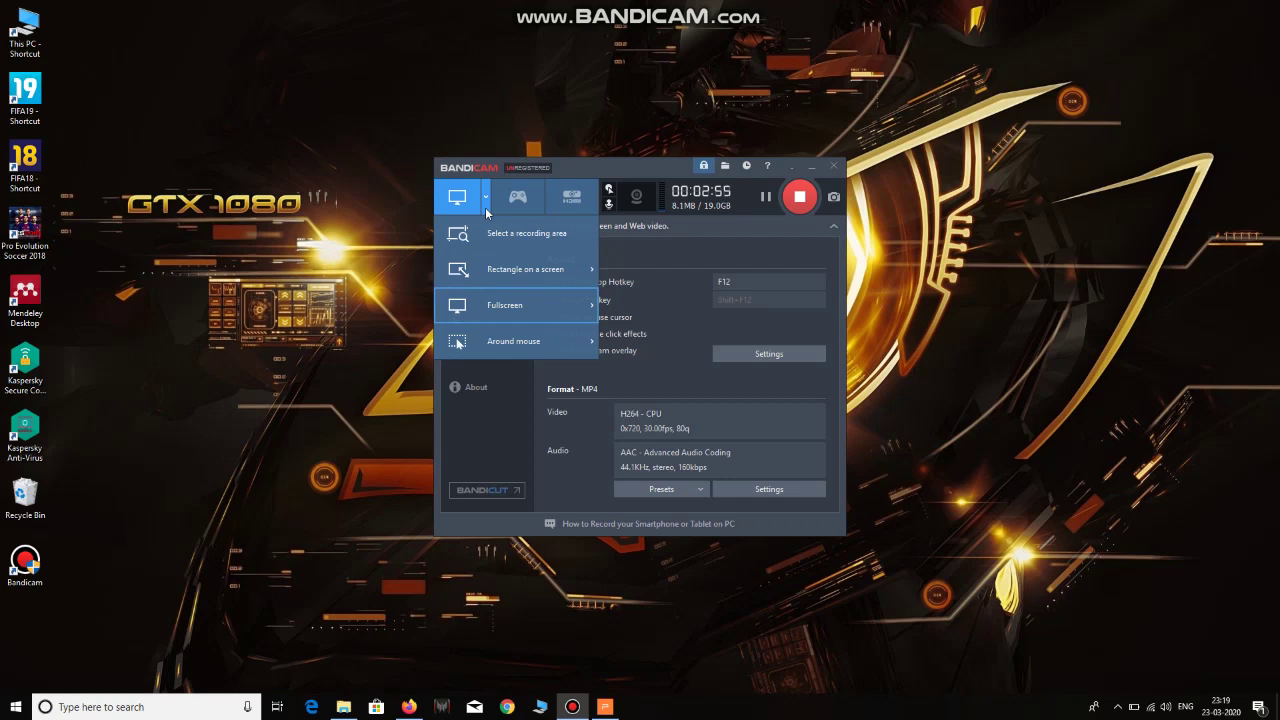
pyautogui.moveTo(573, 307)
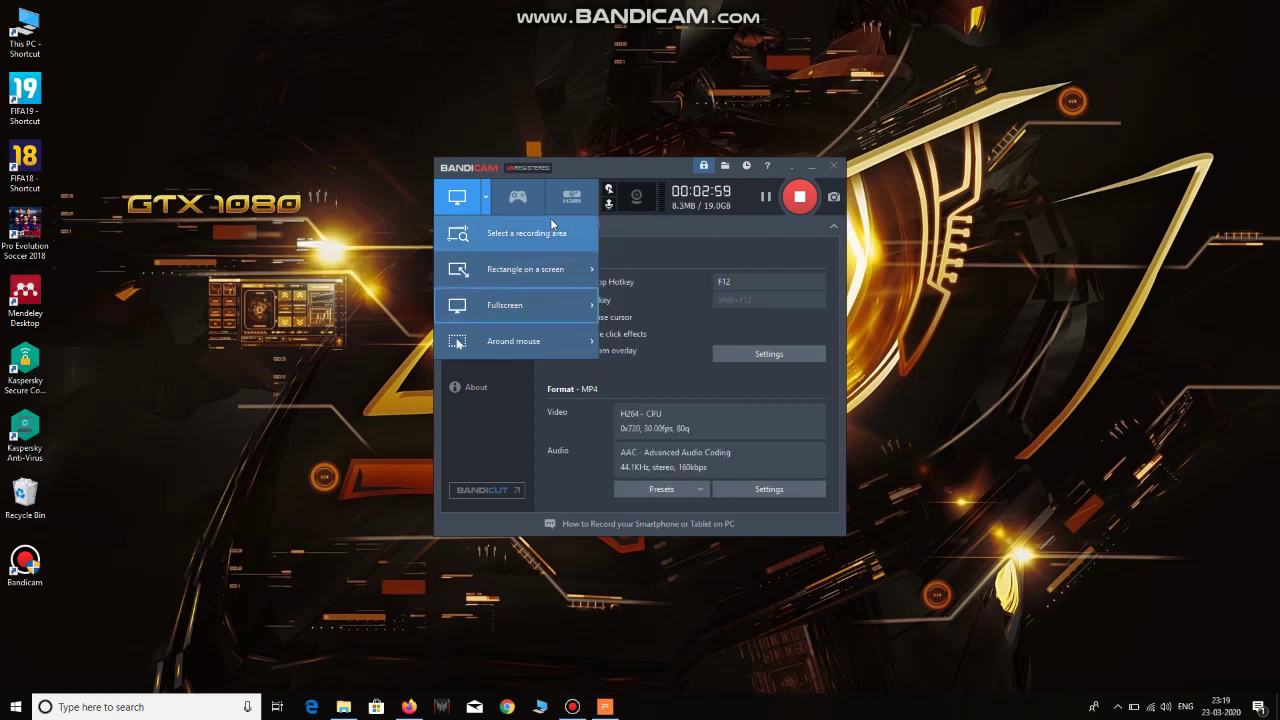
pyautogui.click(579, 166)
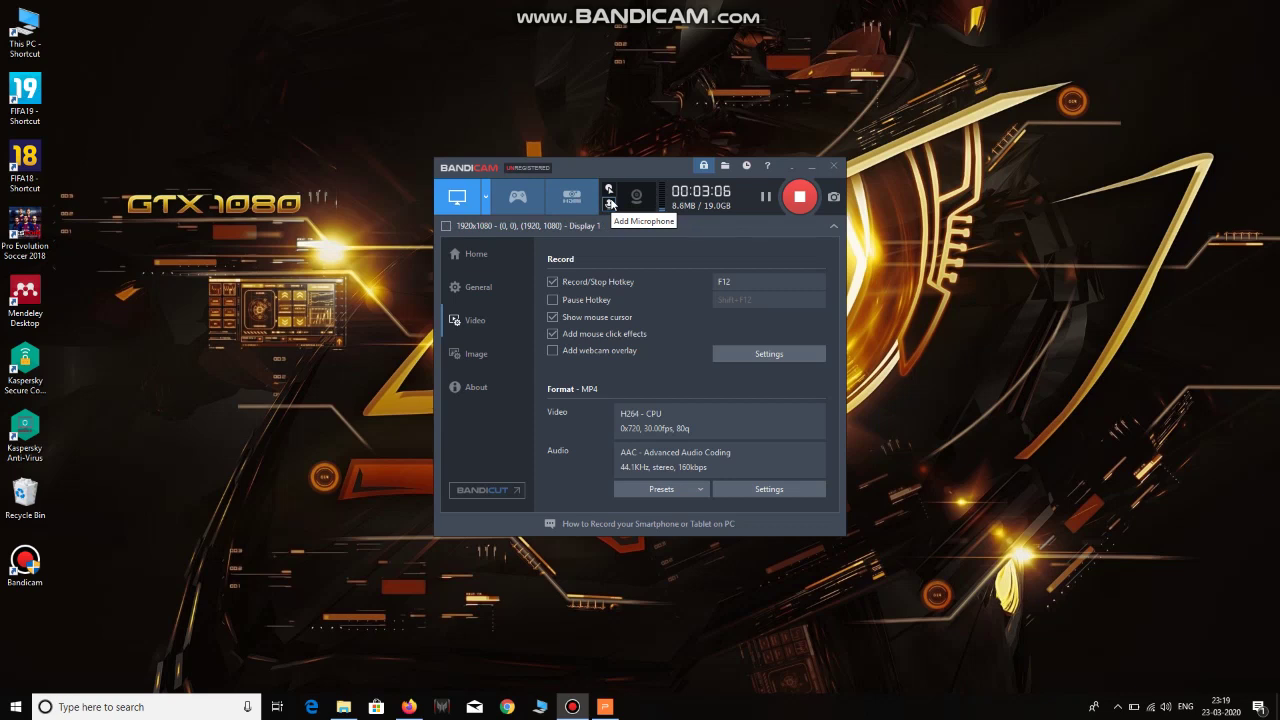
# - Open the sound recording settings and examine the Record sound option and the primary sound device choices, keeping the current ones
pyautogui.click(607, 205)
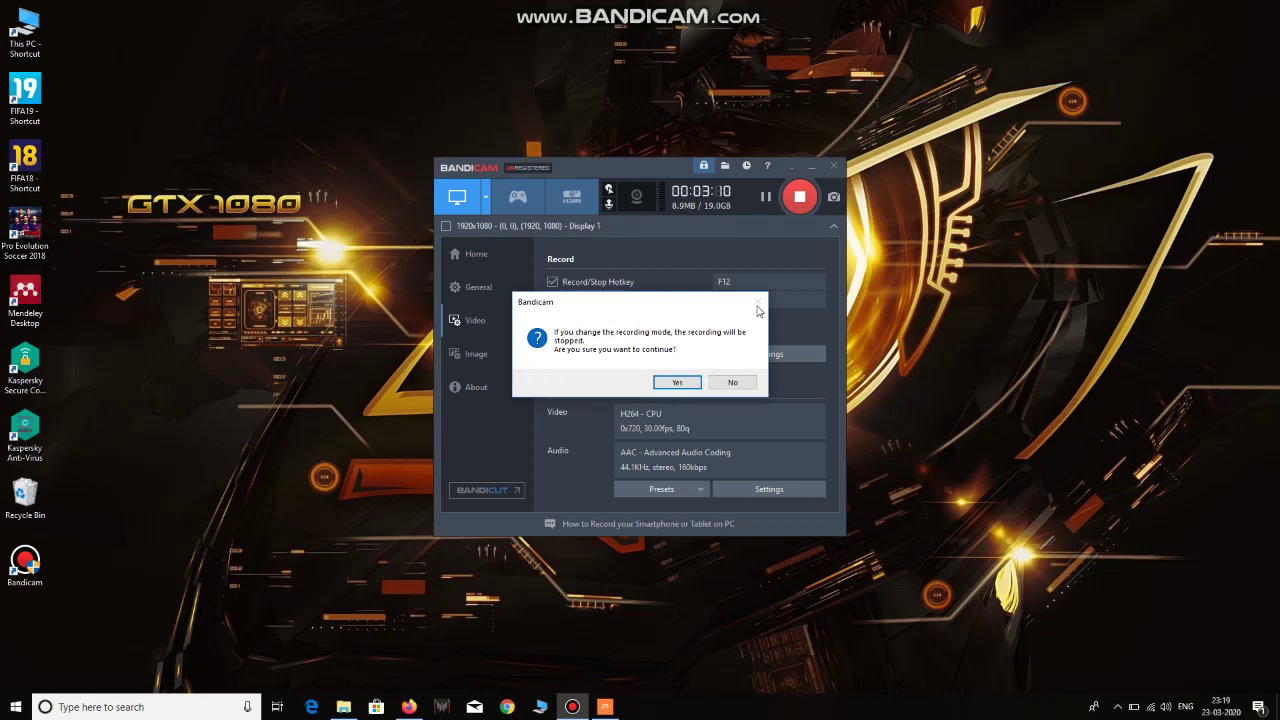
pyautogui.click(745, 382)
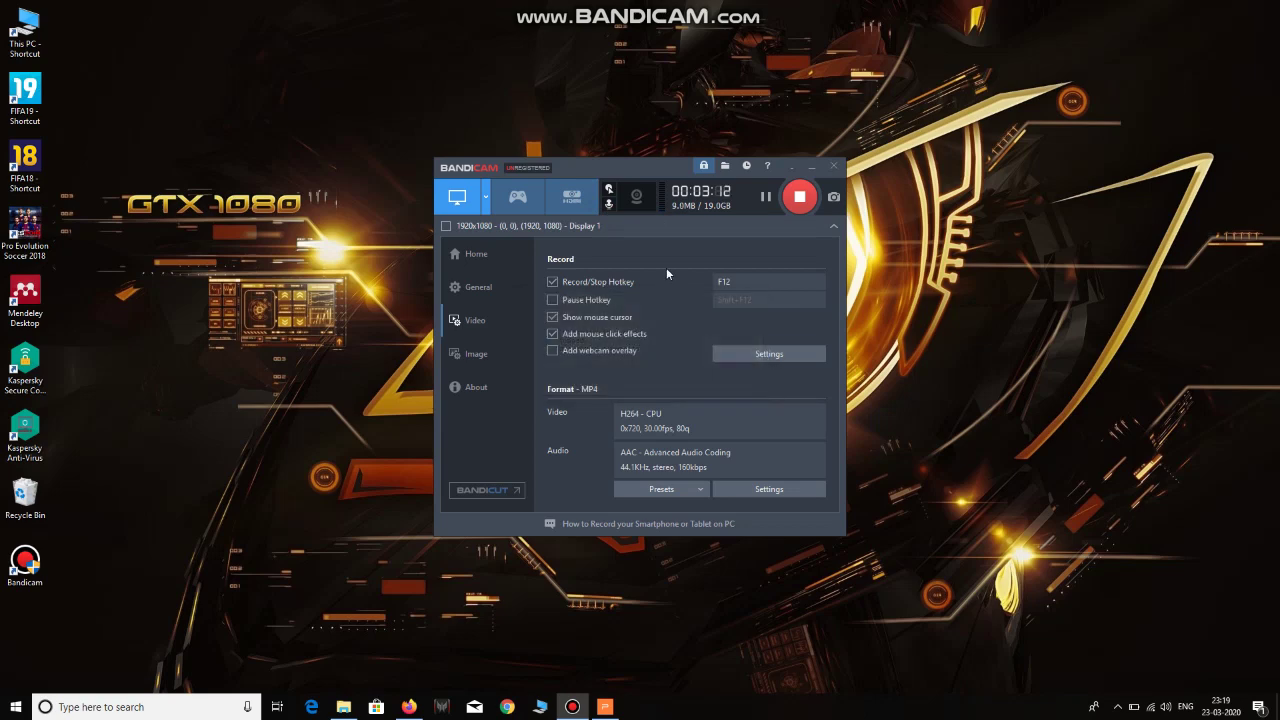
pyautogui.click(608, 204)
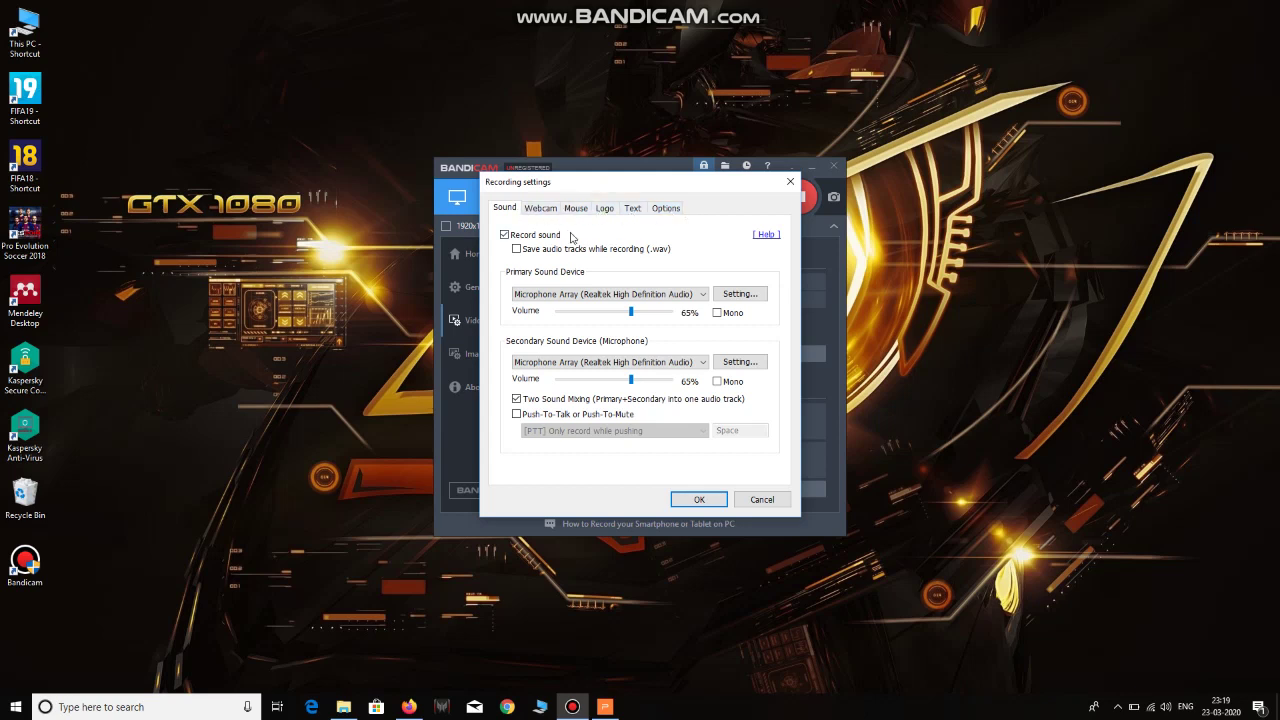
pyautogui.click(507, 241)
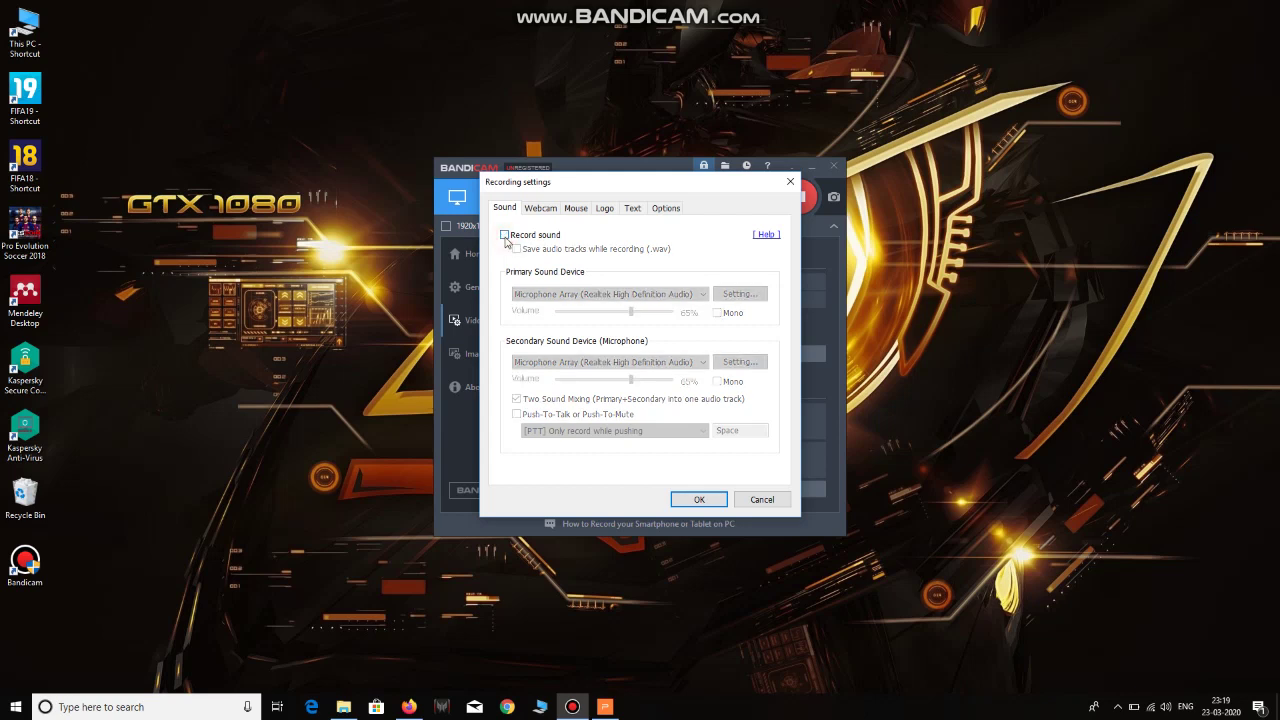
pyautogui.click(505, 236)
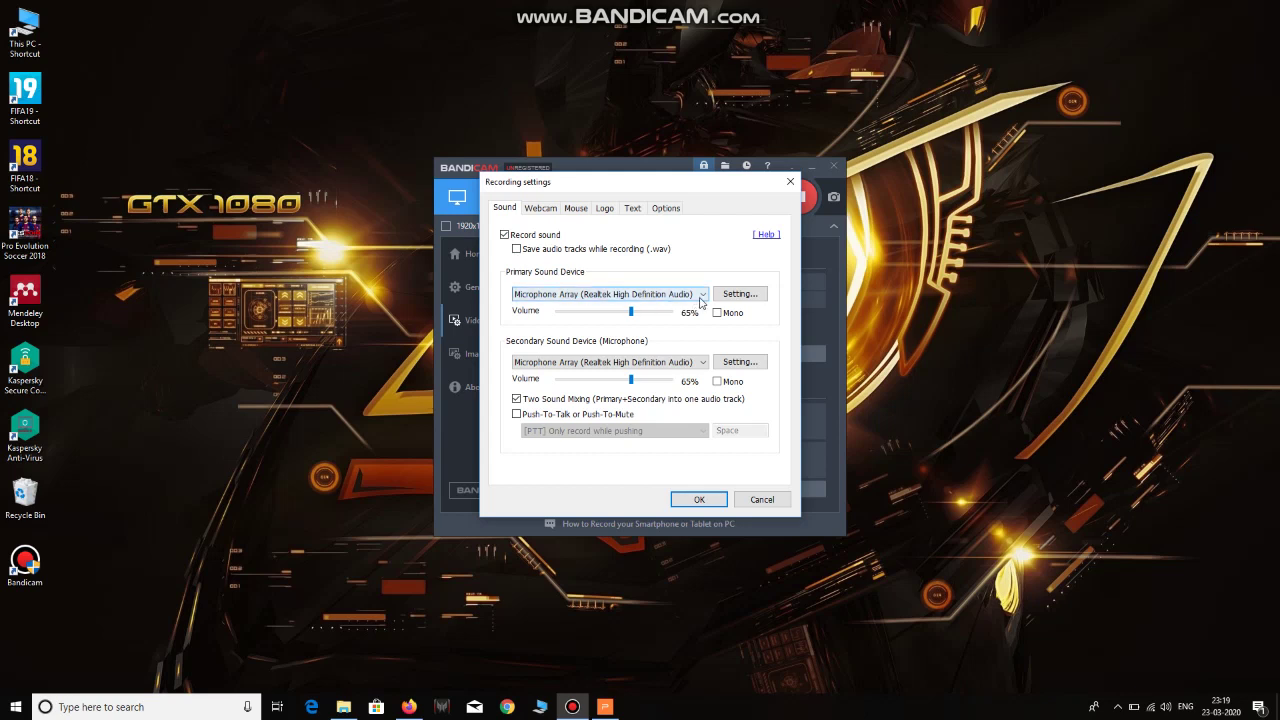
pyautogui.click(701, 302)
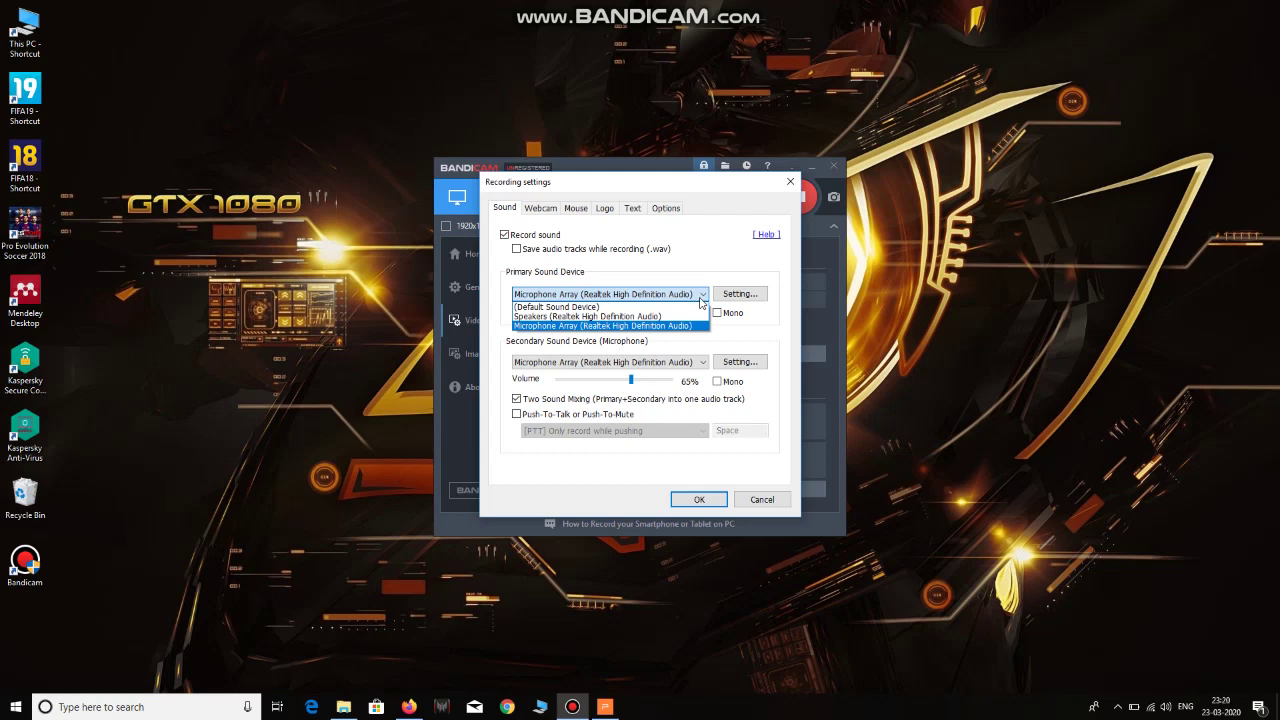
pyautogui.click(701, 302)
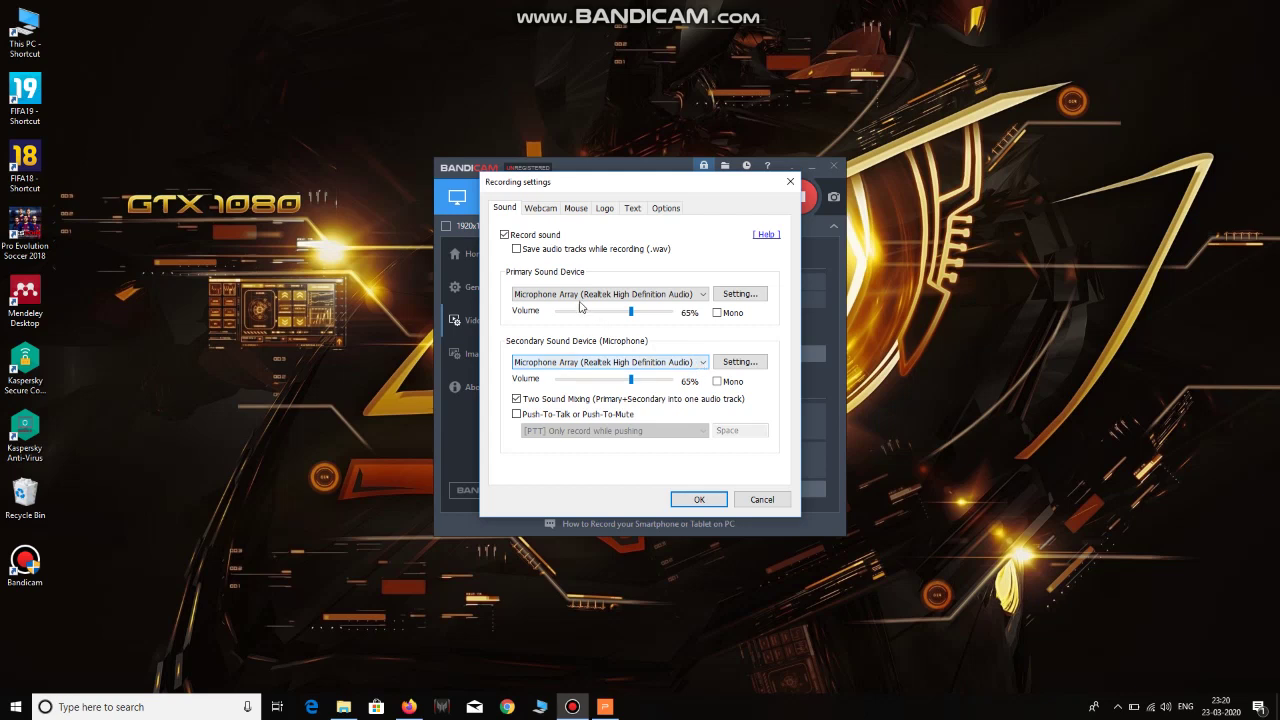
# - Review the webcam, mouse, logo, text and priority options of the recording settings and close them without changes
pyautogui.click(541, 208)
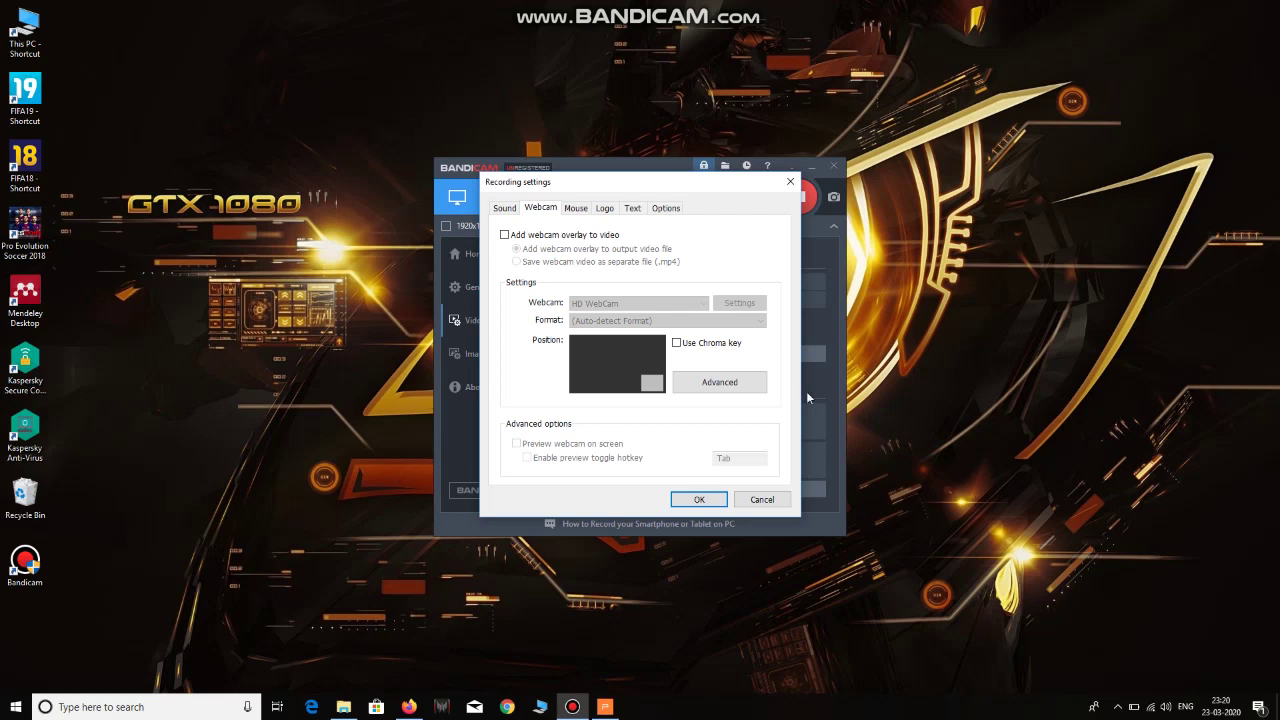
pyautogui.click(588, 213)
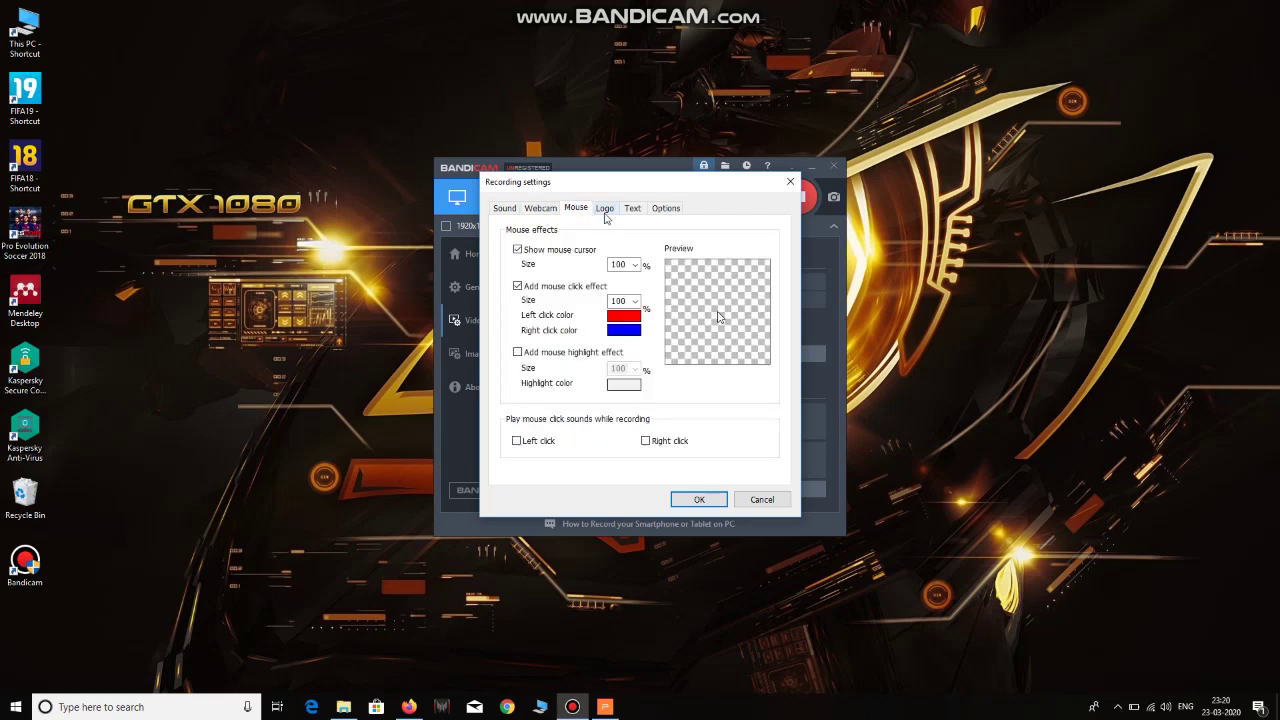
pyautogui.click(605, 210)
pyautogui.click(632, 210)
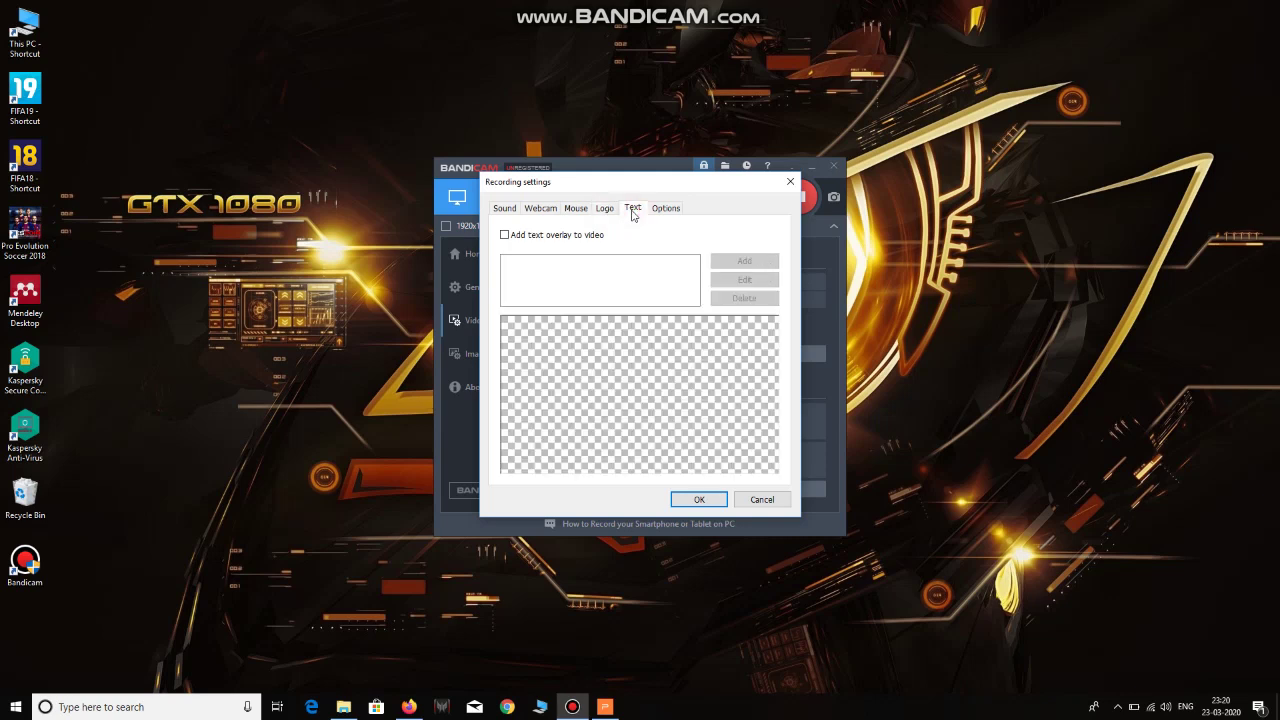
pyautogui.click(657, 210)
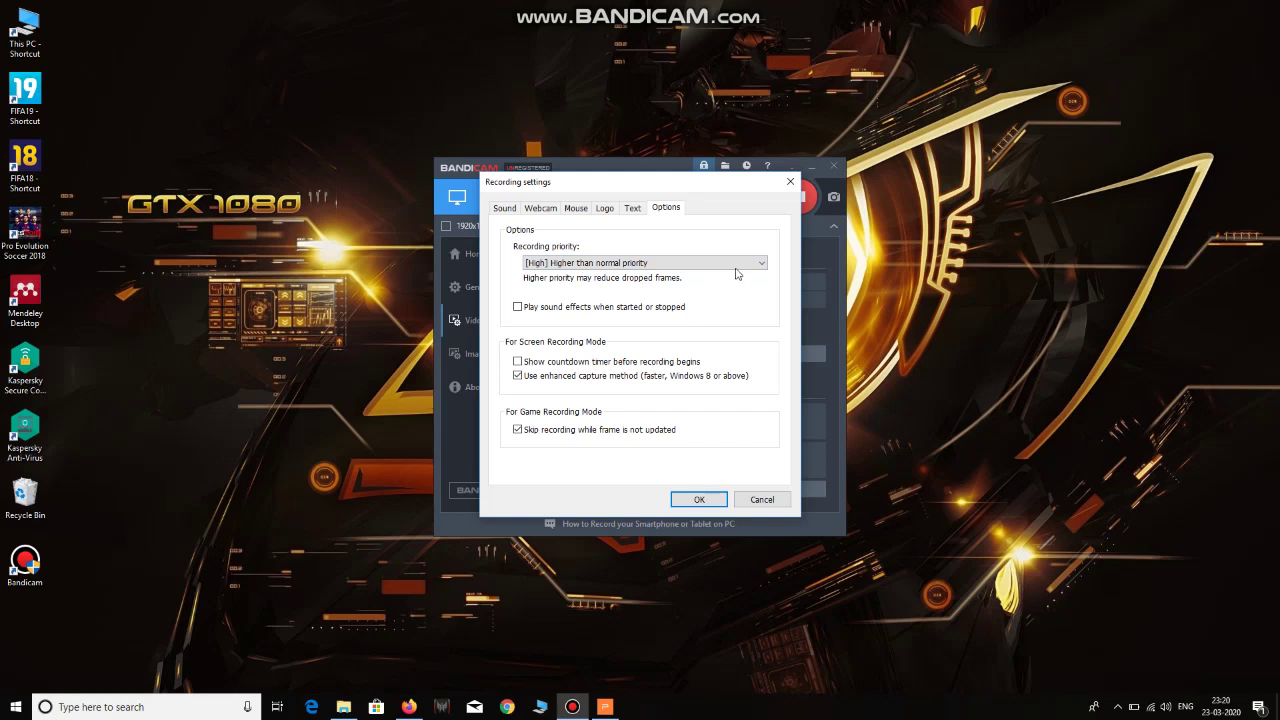
pyautogui.click(791, 183)
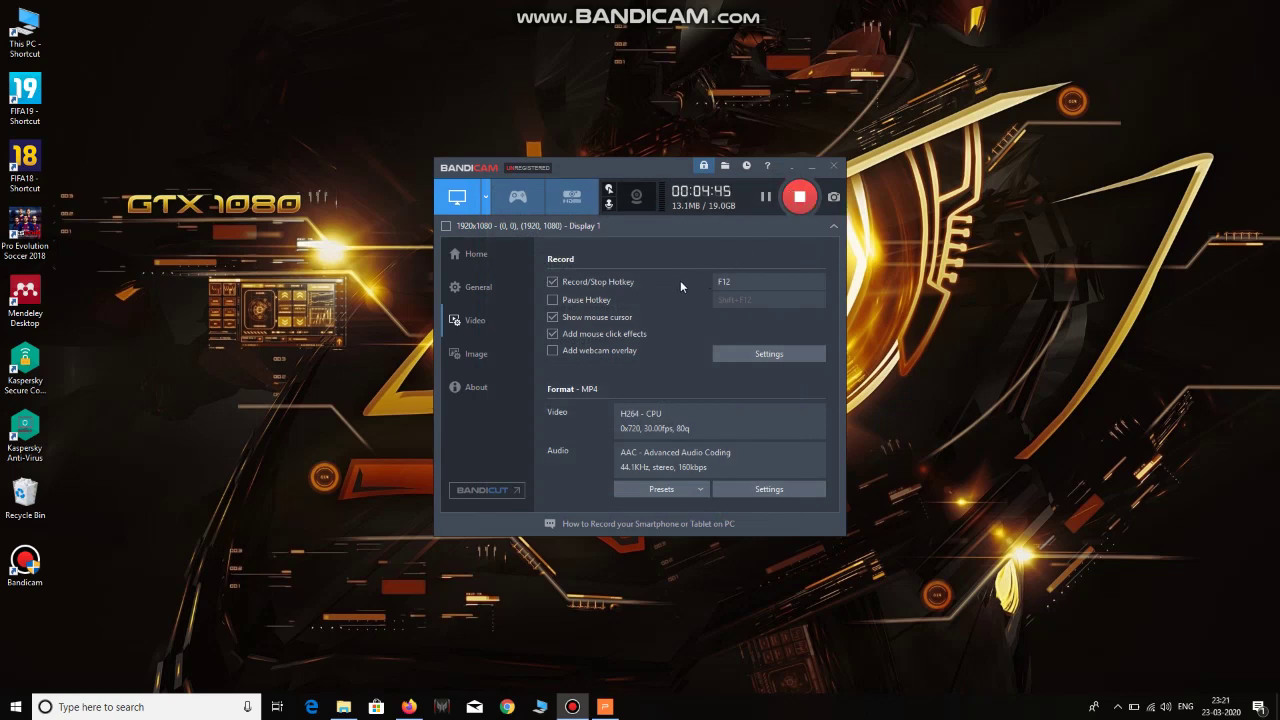
# - View Bandicam's home and general settings, and browse for an output folder without selecting a new one
pyautogui.click(485, 261)
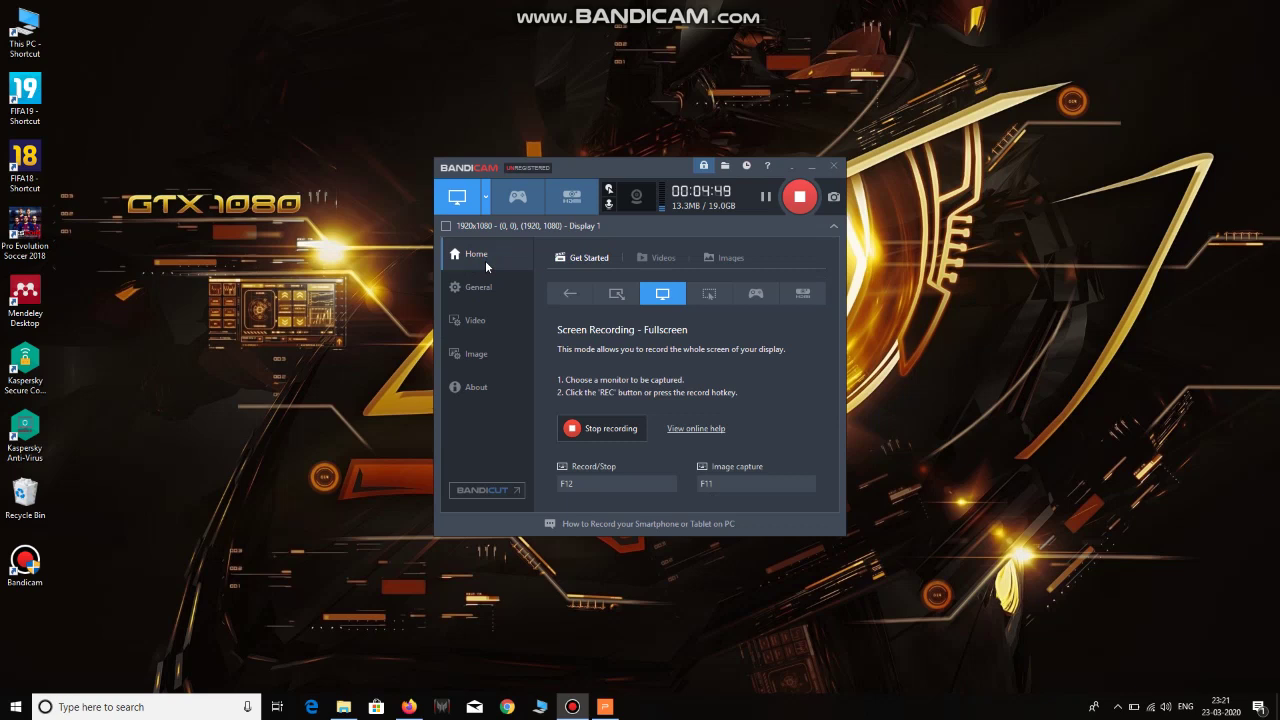
pyautogui.click(482, 287)
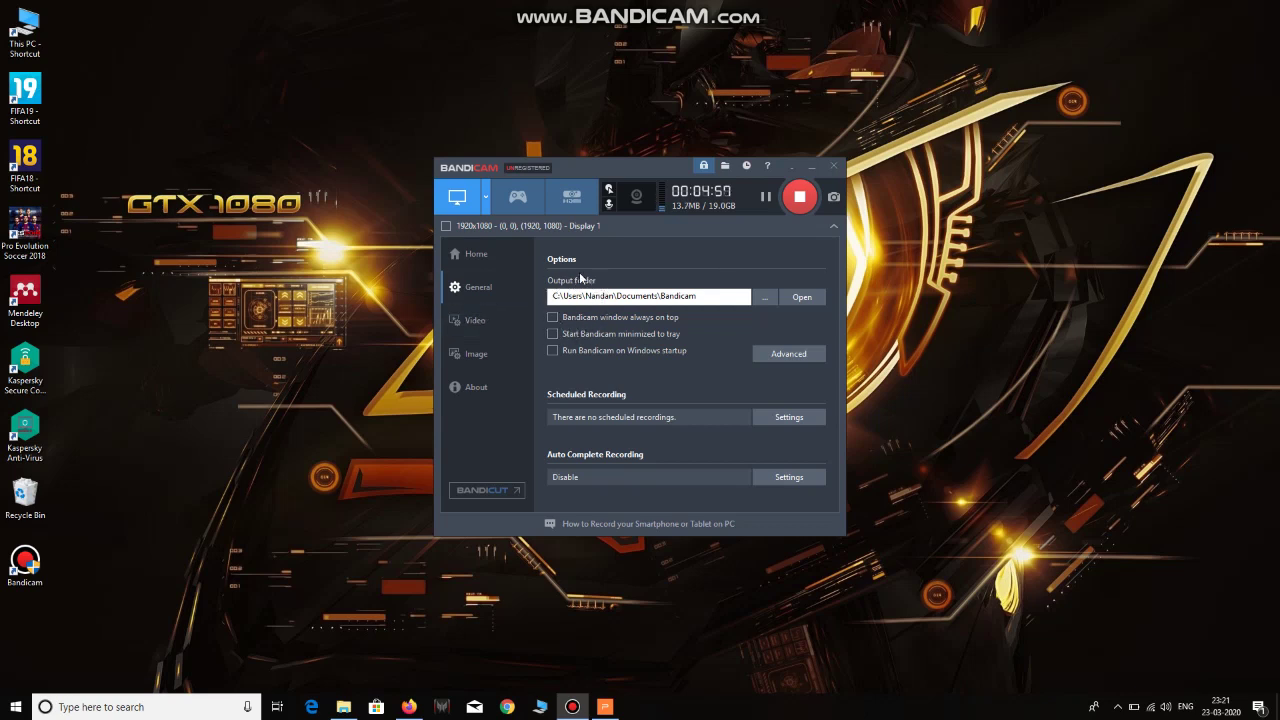
pyautogui.click(764, 300)
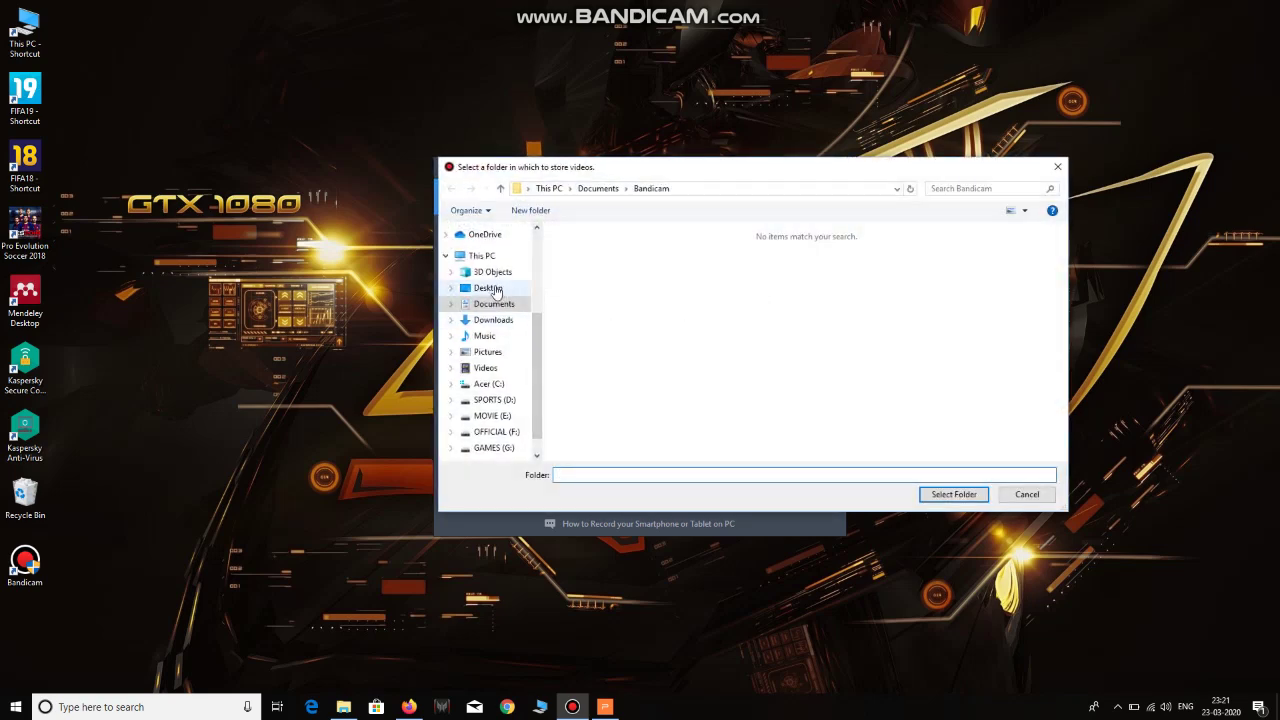
pyautogui.click(1055, 168)
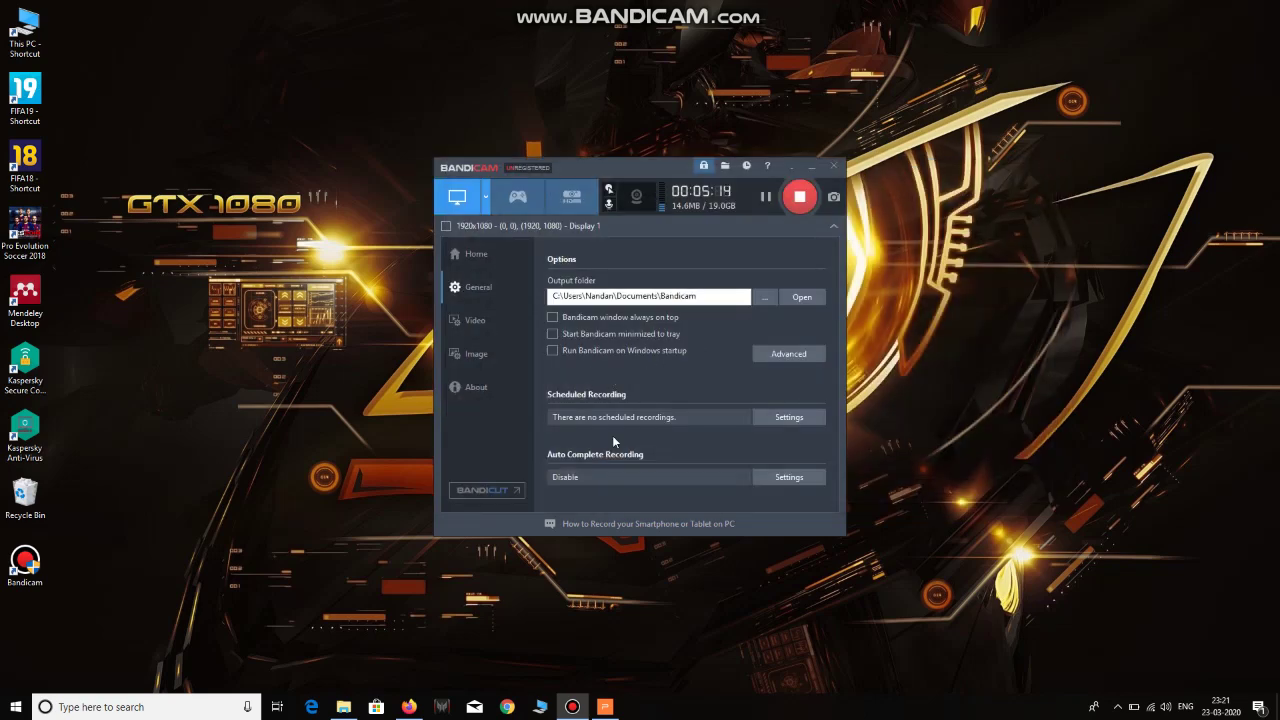
# - Review the video recording settings and the list of format presets without choosing a preset
pyautogui.click(502, 331)
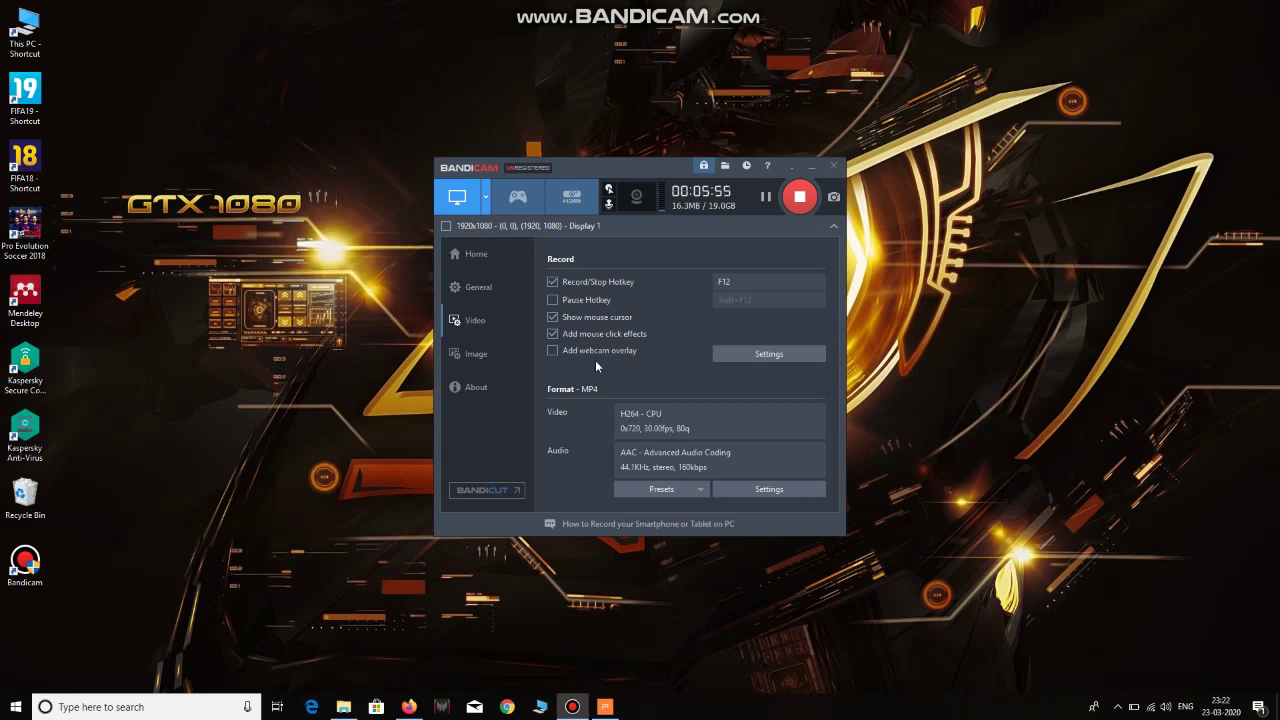
pyautogui.click(676, 489)
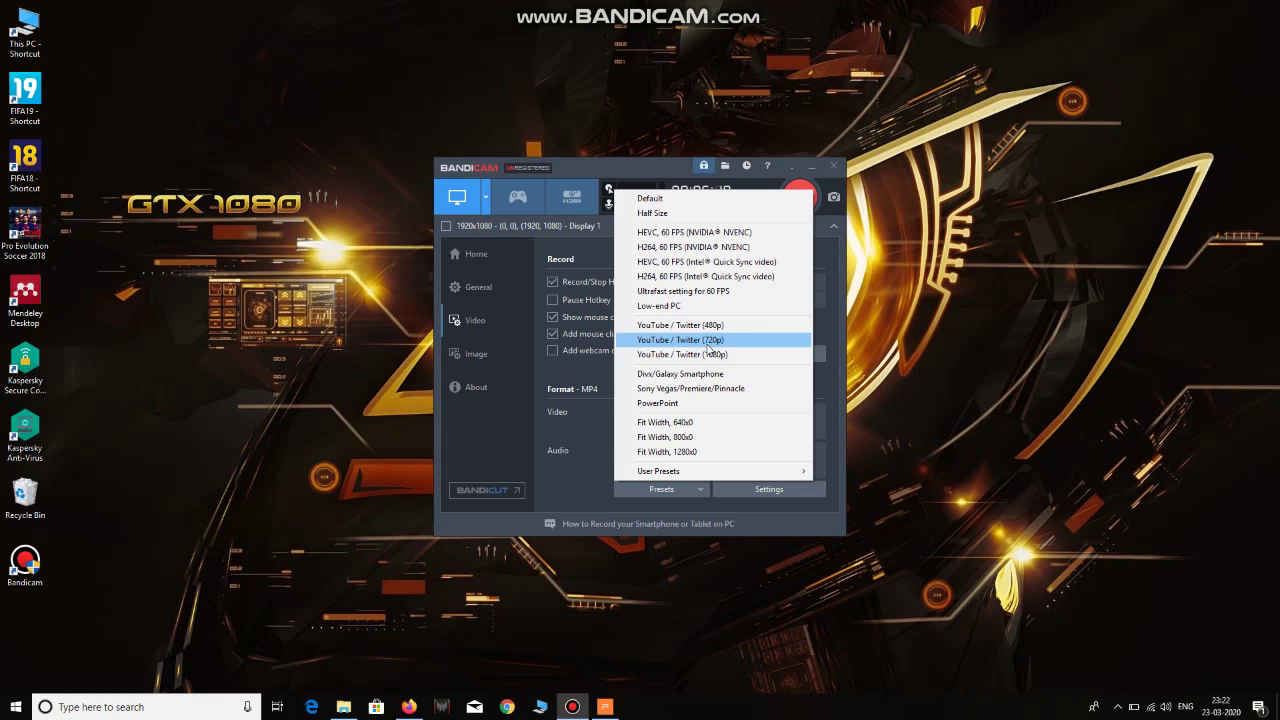
pyautogui.click(596, 465)
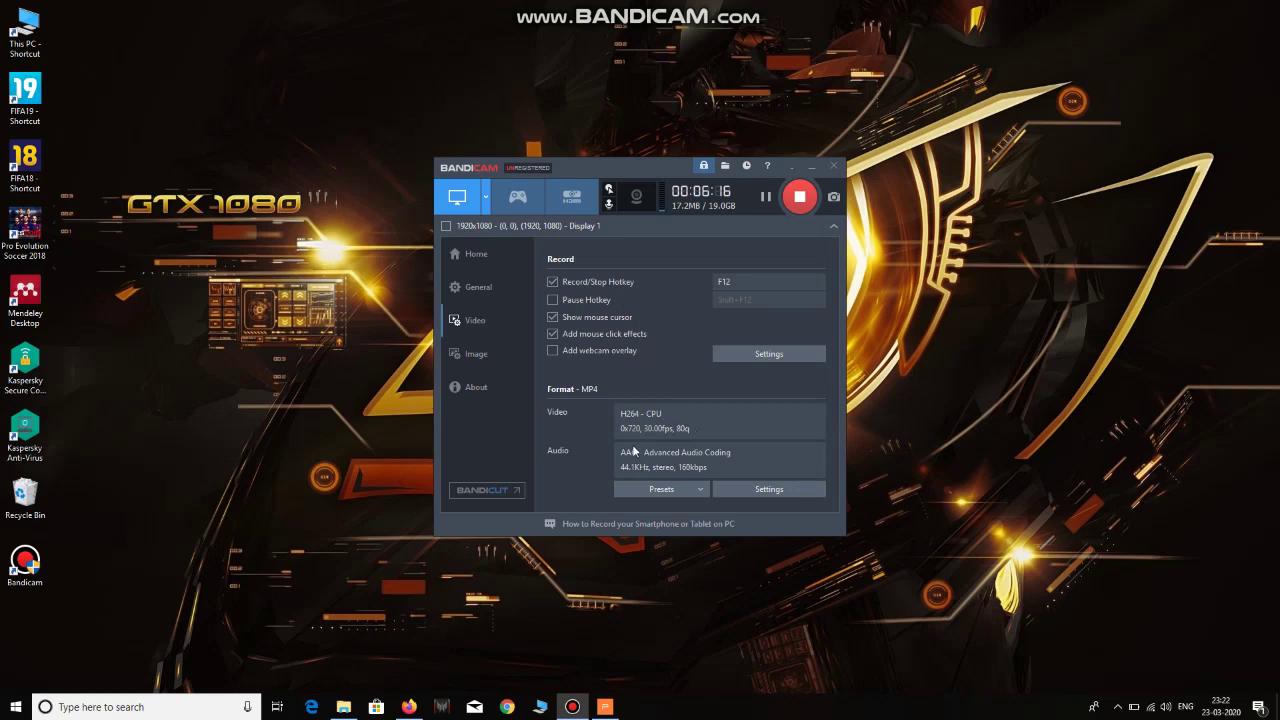
# - View the image capture settings and the license information, and minimize Bandicam
pyautogui.click(501, 366)
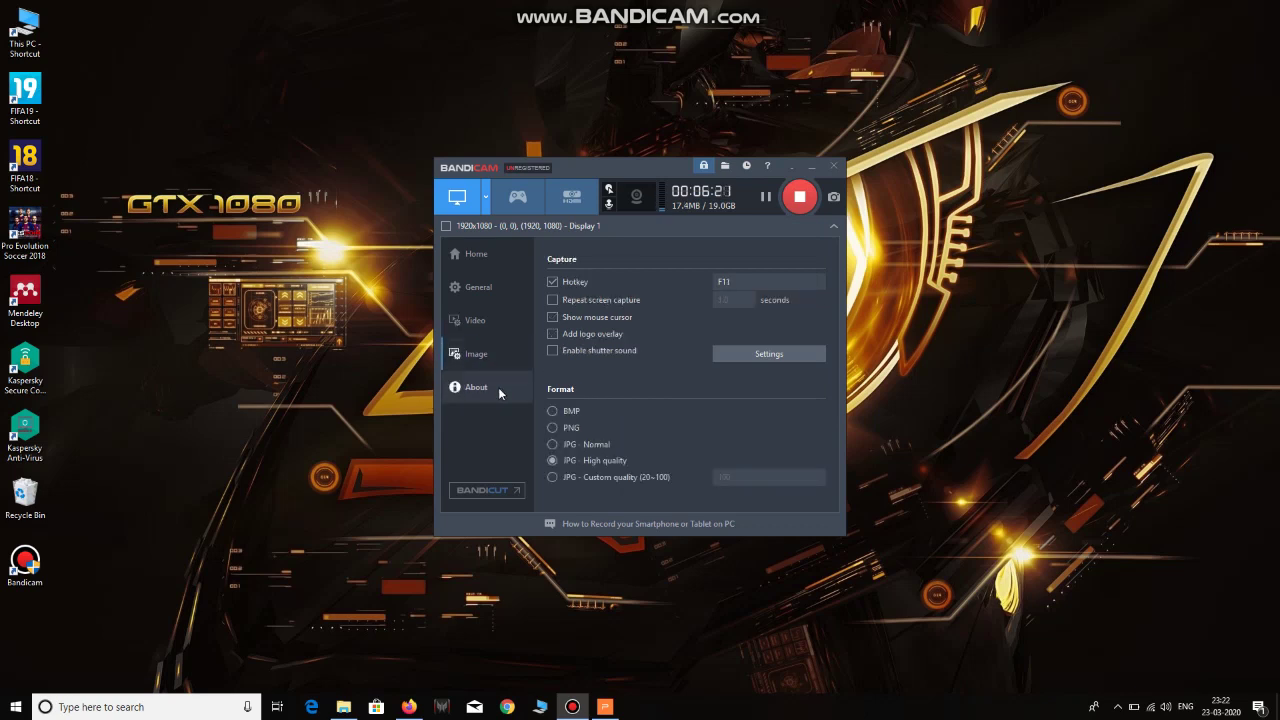
pyautogui.click(499, 392)
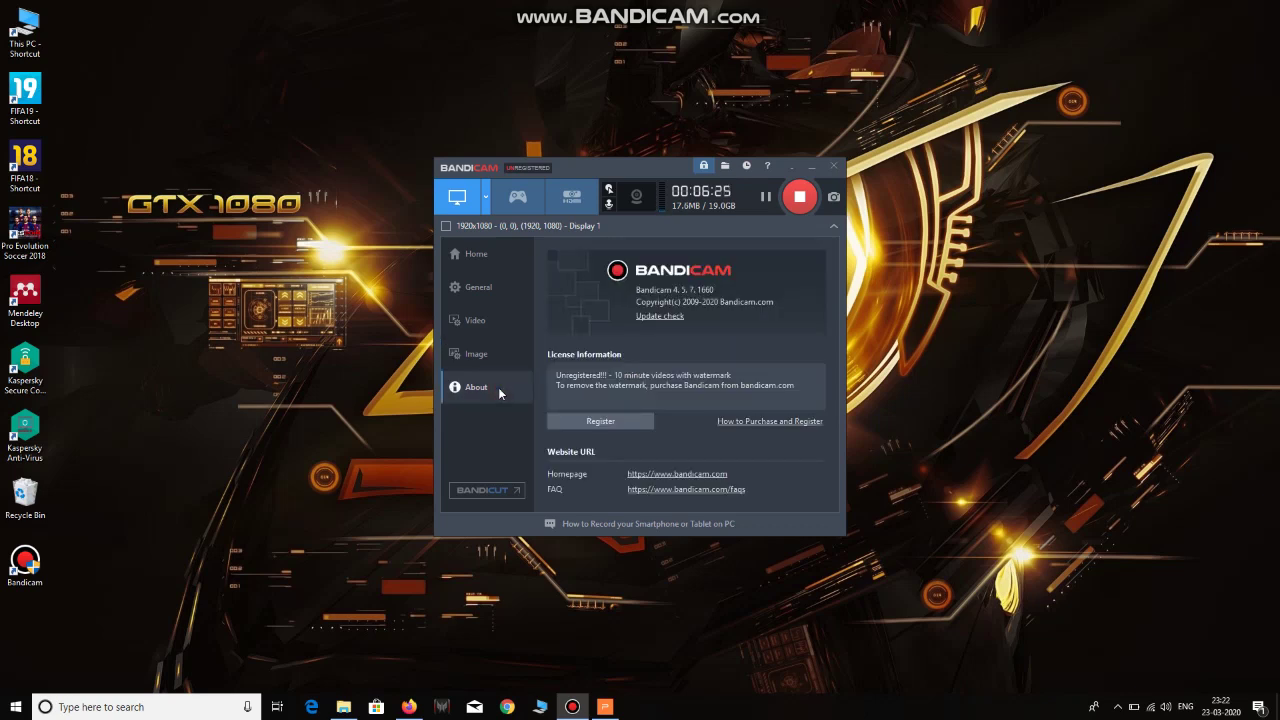
pyautogui.click(812, 167)
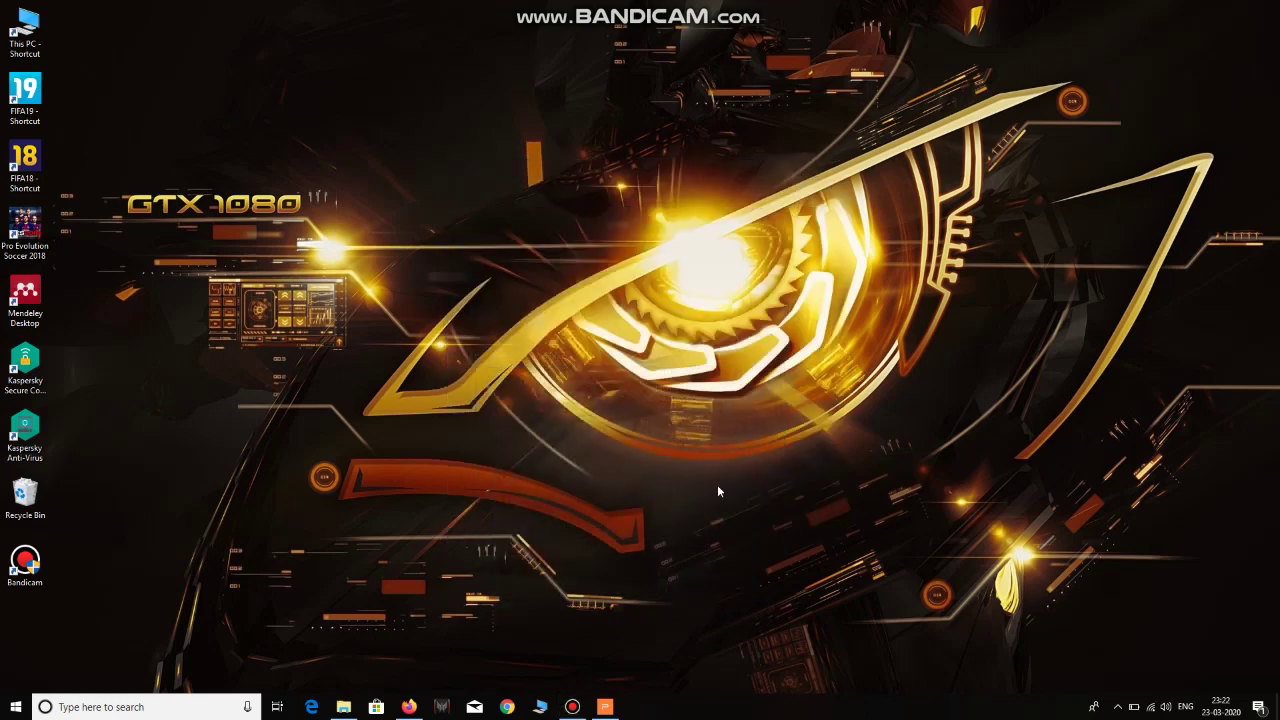
# - Switch to the presentation 126 & 127 2.0.pptx in WPS Office and start its slide show
pyautogui.click(604, 707)
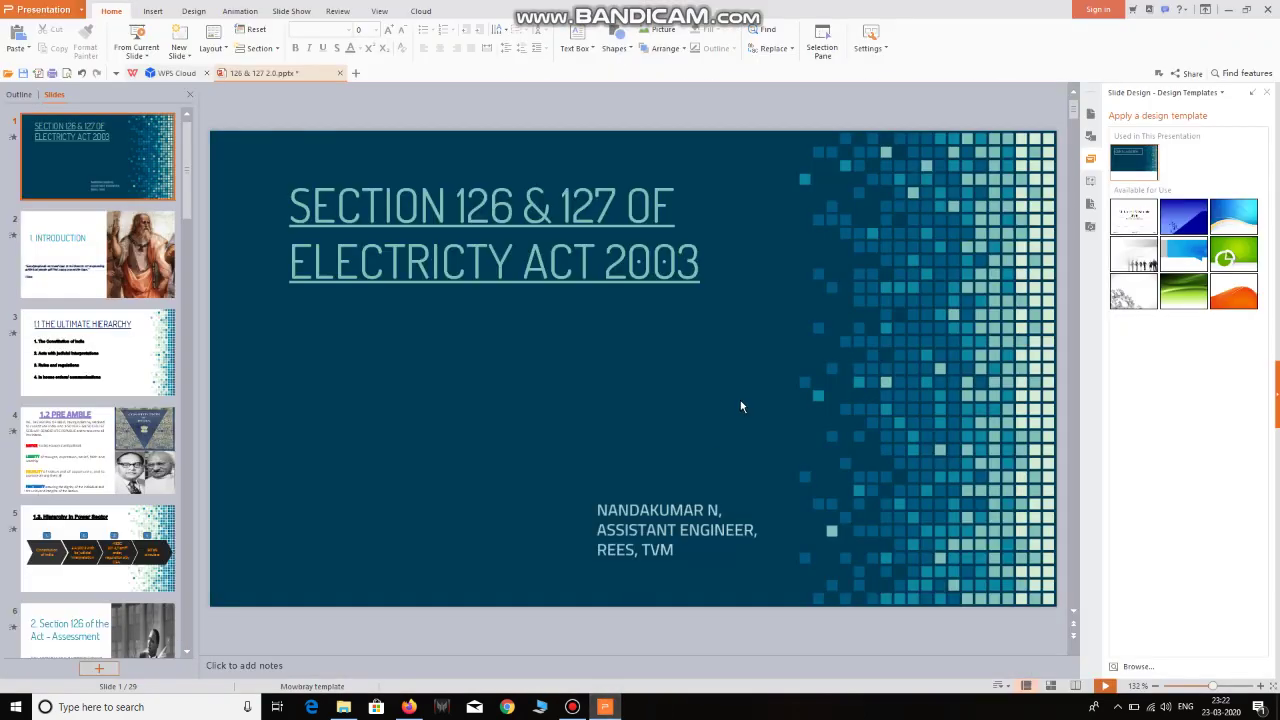
pyautogui.click(1106, 686)
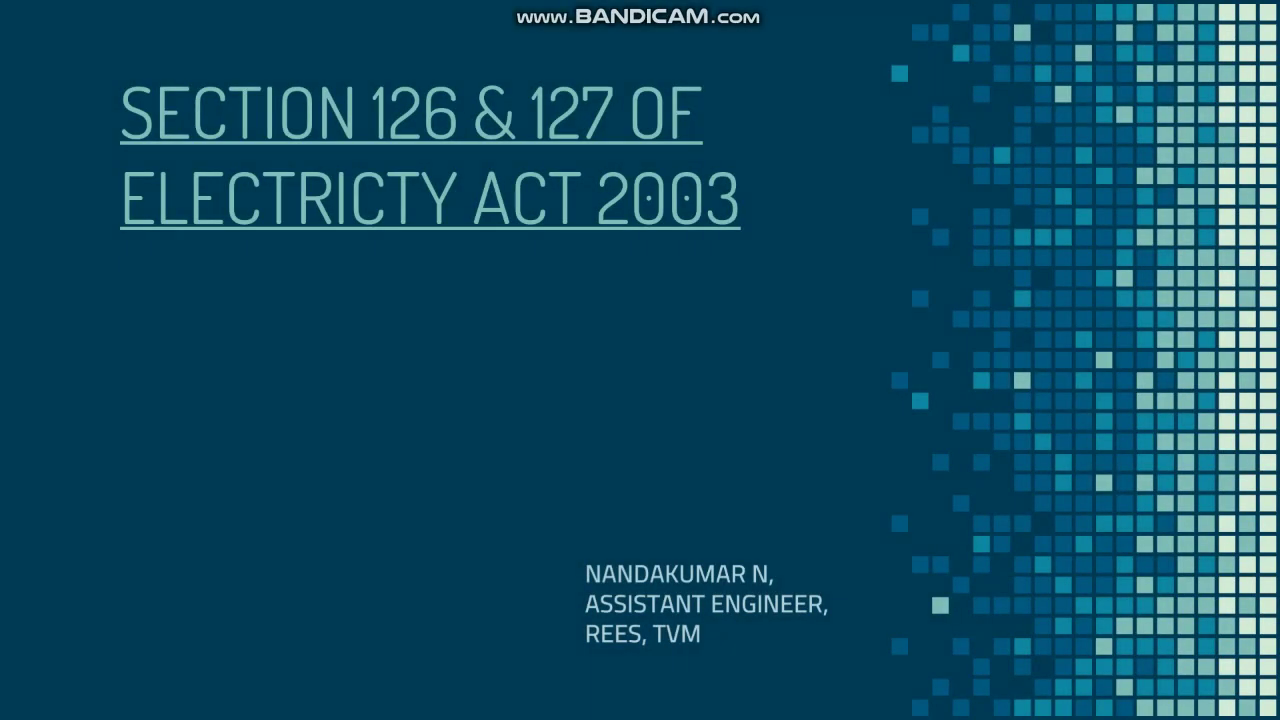